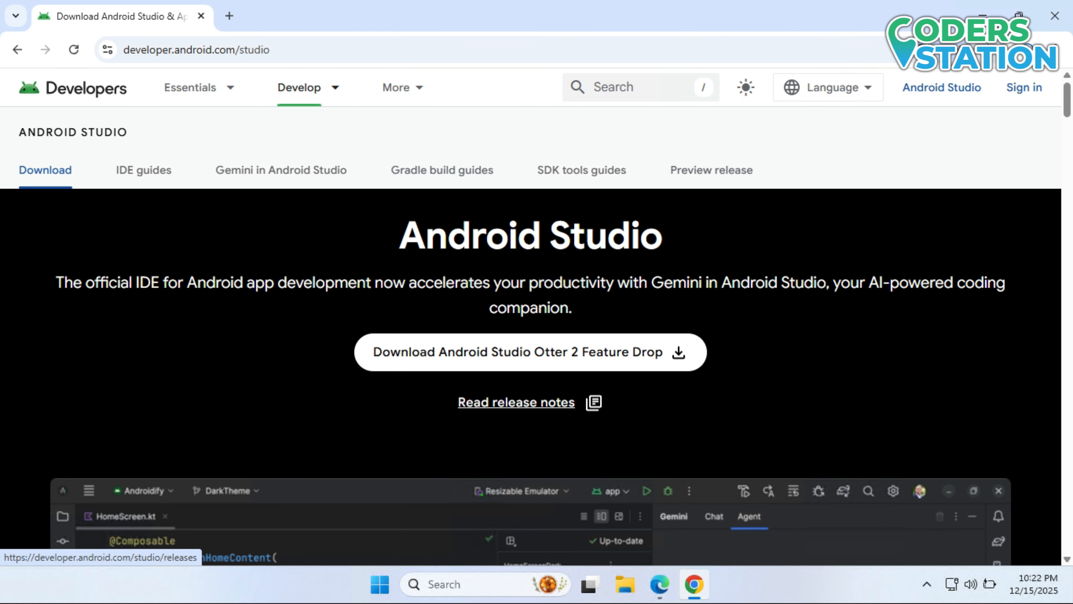
Examine the Android Studio page, including the table of download packages for each platform.
scroll(531, 336, down, 20)
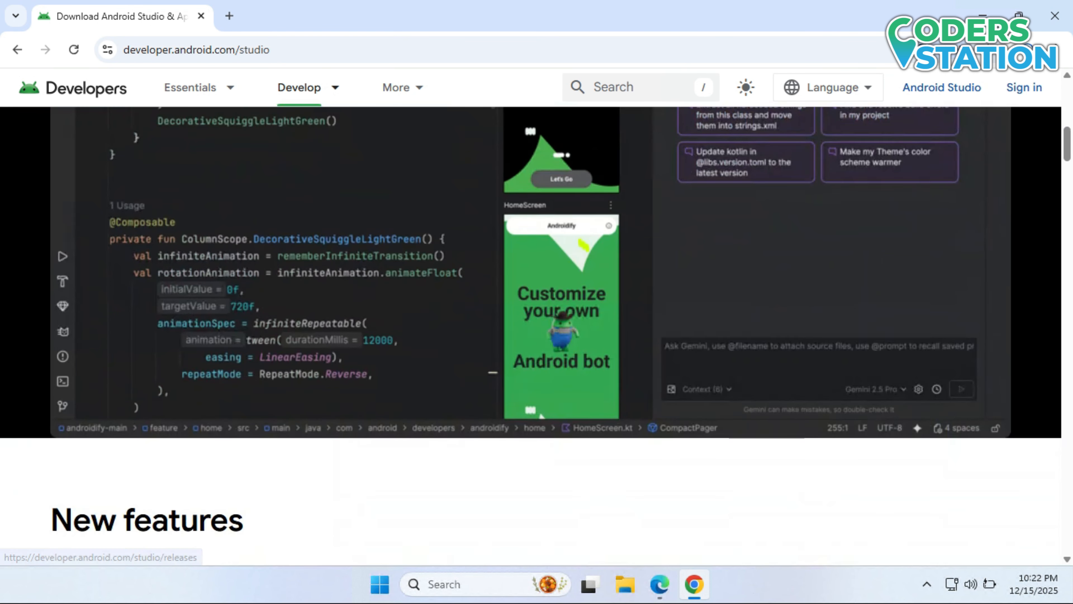
scroll(537, 336, down, 15)
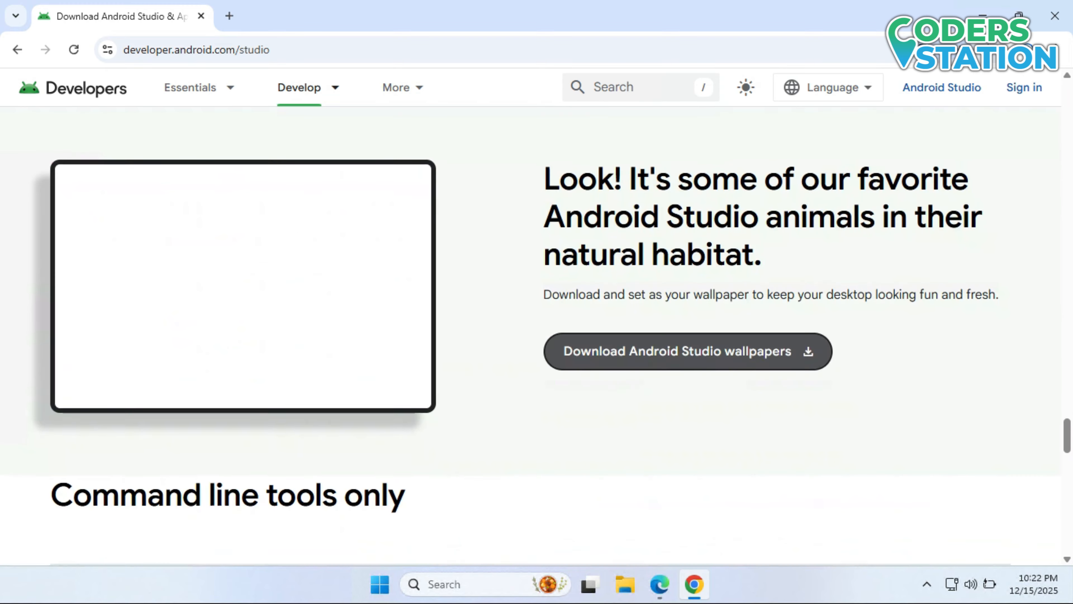
scroll(537, 336, up, 8)
scroll(530, 376, down, 1)
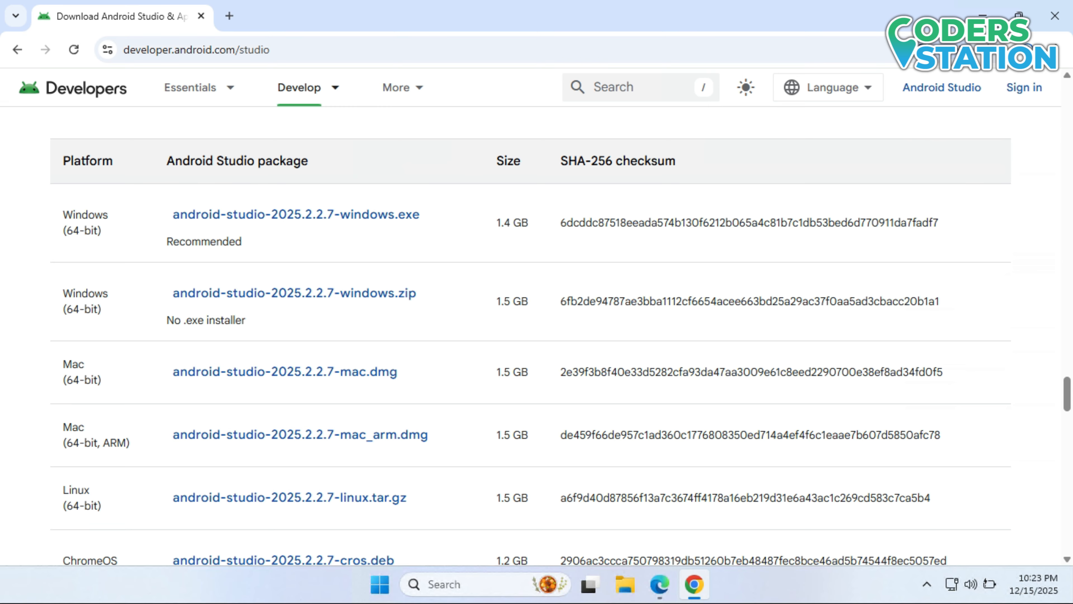
scroll(528, 300, up, 15)
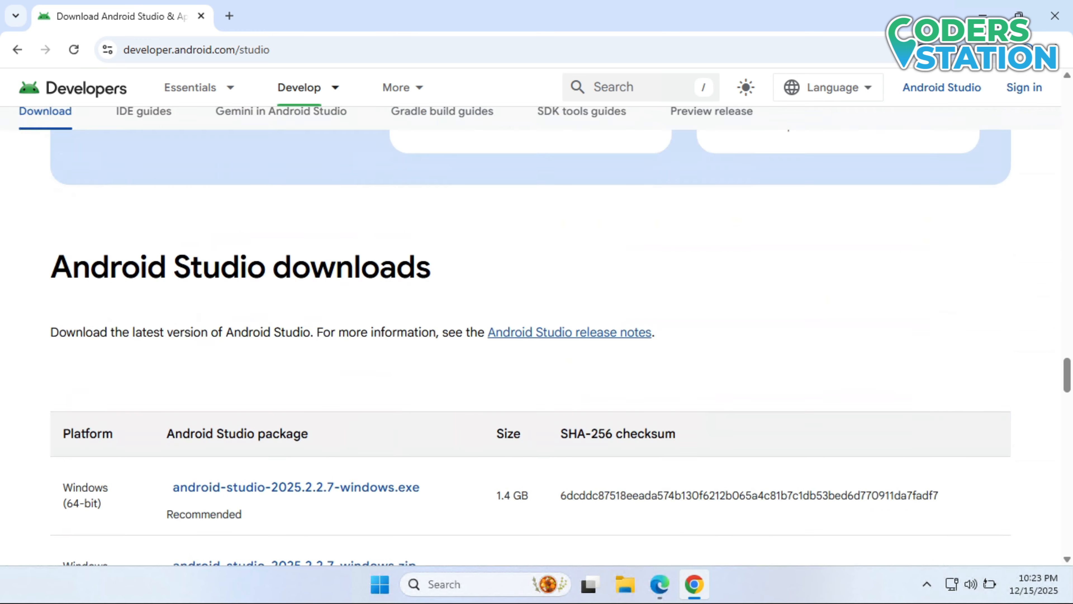
scroll(528, 300, up, 7)
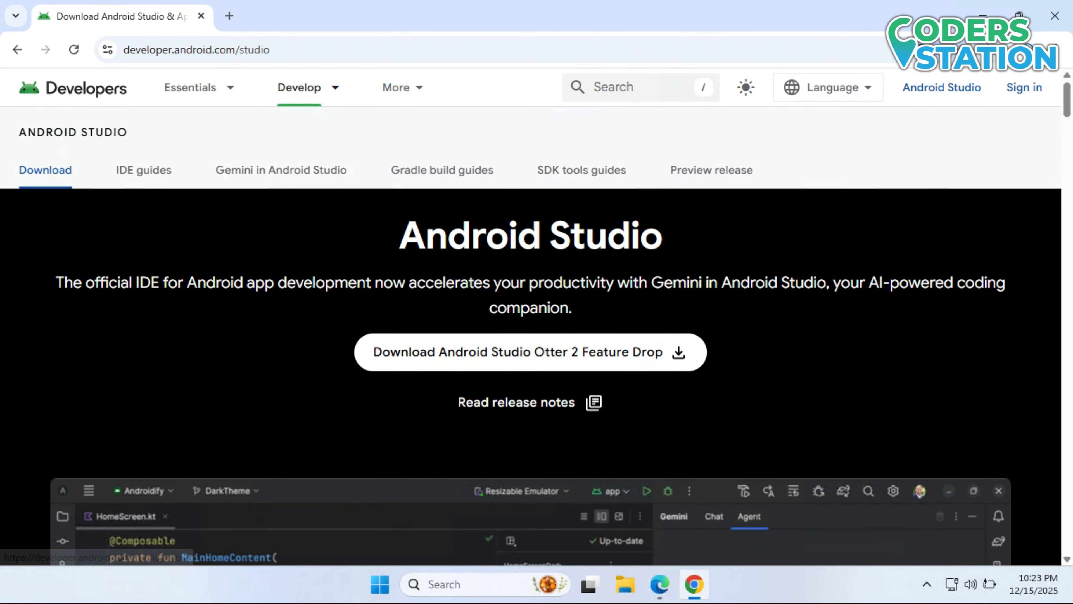
scroll(528, 300, down, 7)
scroll(528, 301, up, 7)
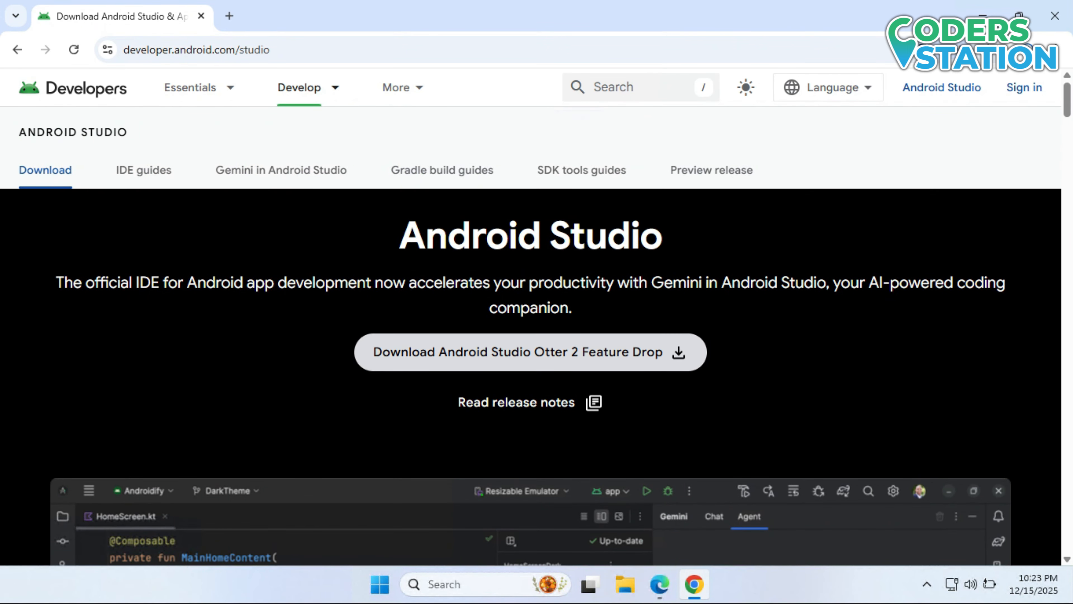
Agree to the terms and conditions and download Android Studio Otter 2 Feature Drop 2025.2.2 for Windows.
click(531, 352)
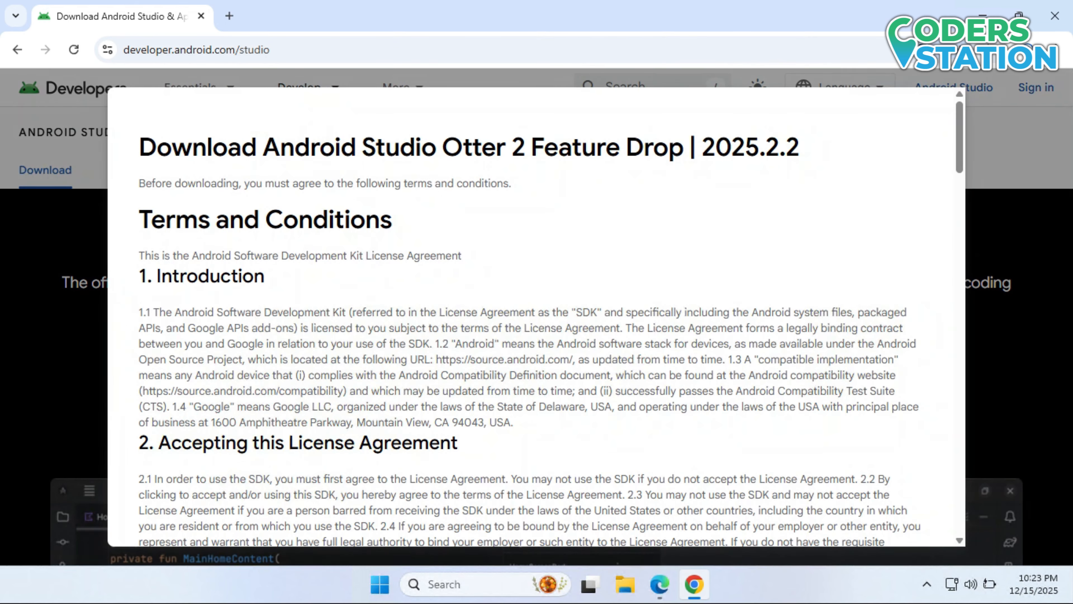
scroll(550, 317, down, 5)
scroll(537, 317, down, 15)
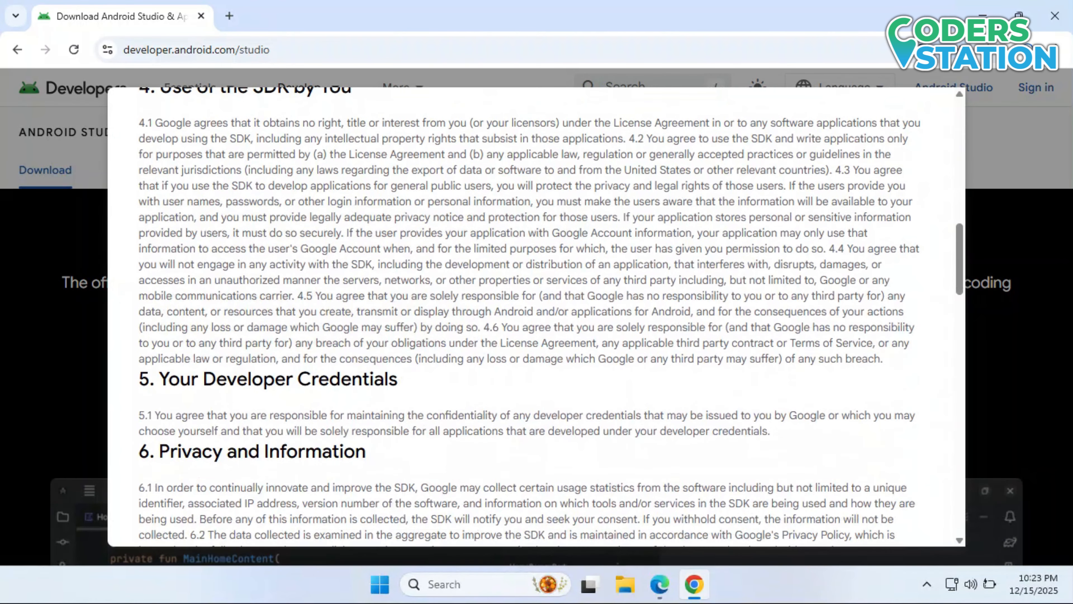
scroll(537, 317, down, 15)
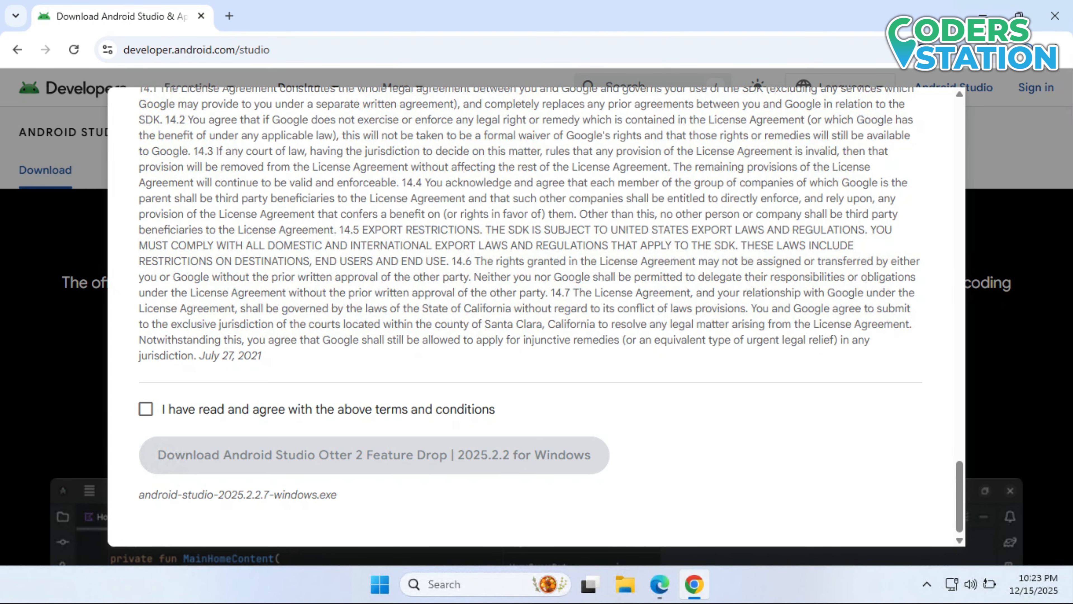
click(146, 409)
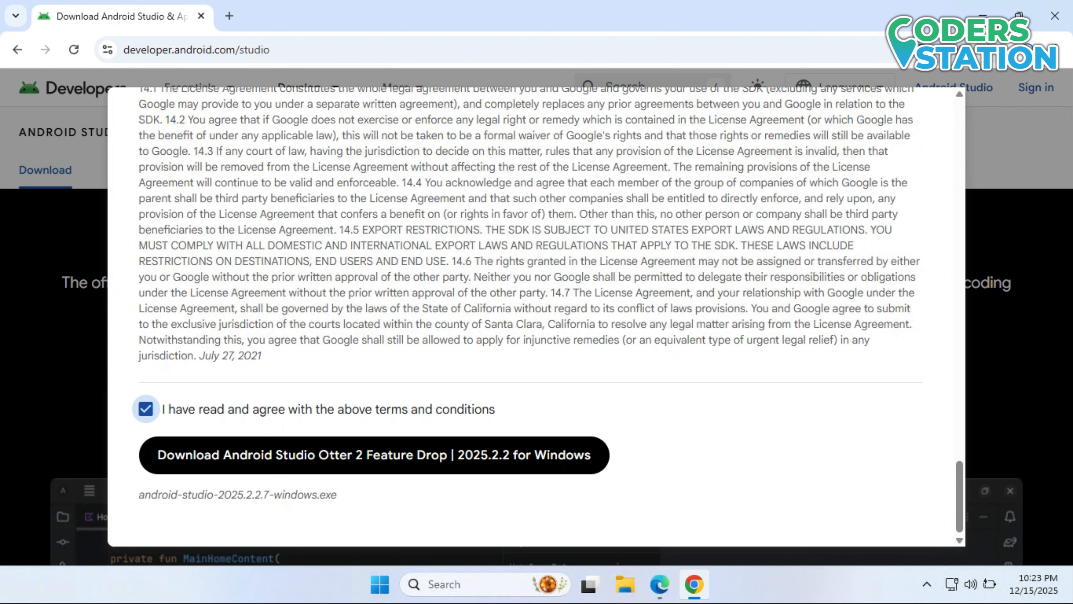
click(375, 455)
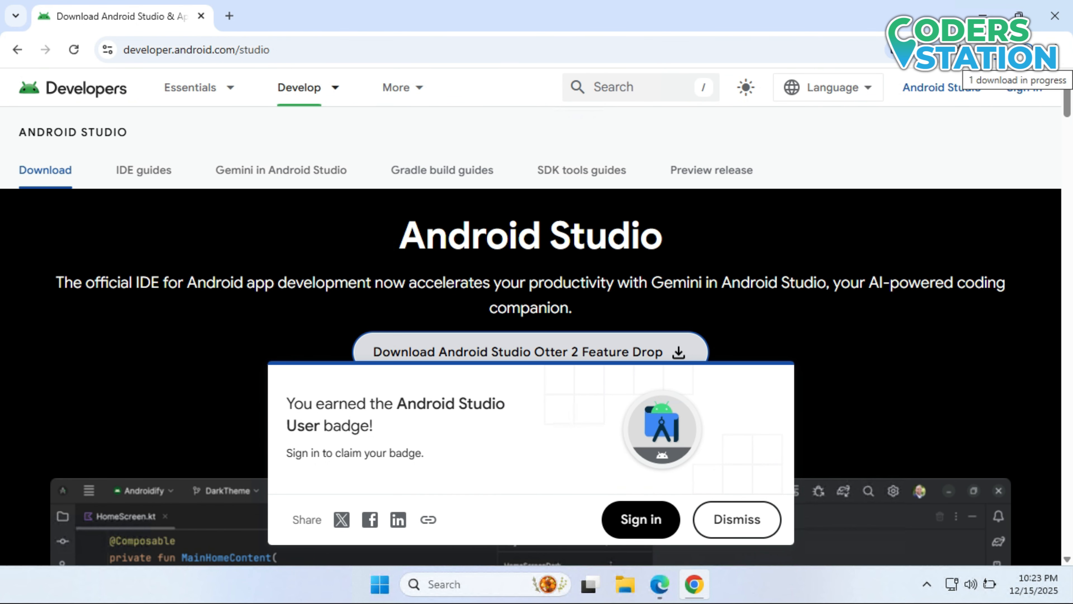
Launch the downloaded android-studio-2025.2.2.7-windows.exe installer and minimize the browser window behind it.
click(1019, 50)
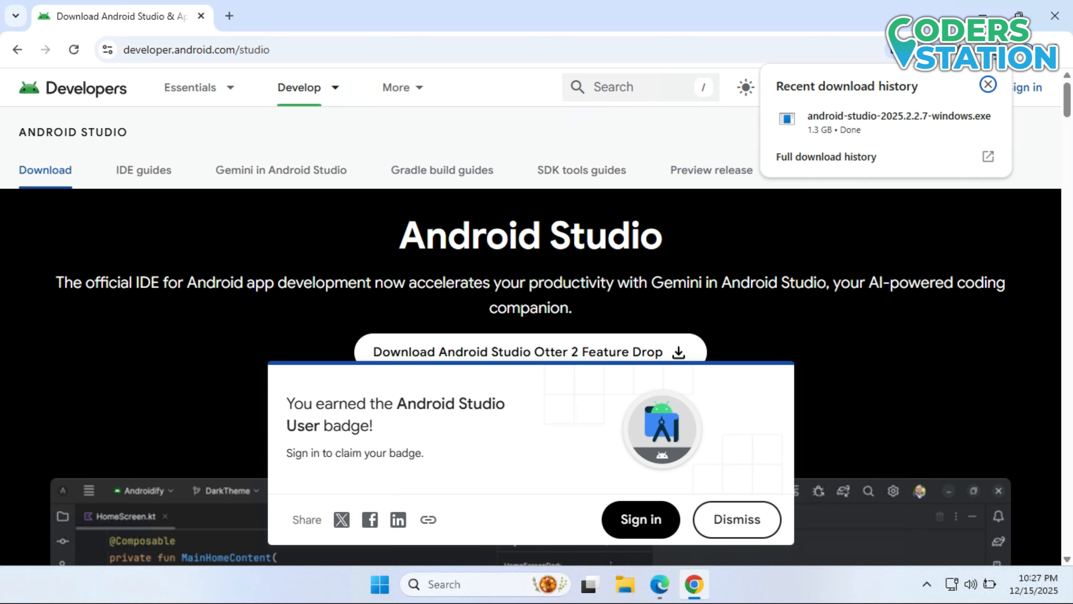
mouse_move(886, 122)
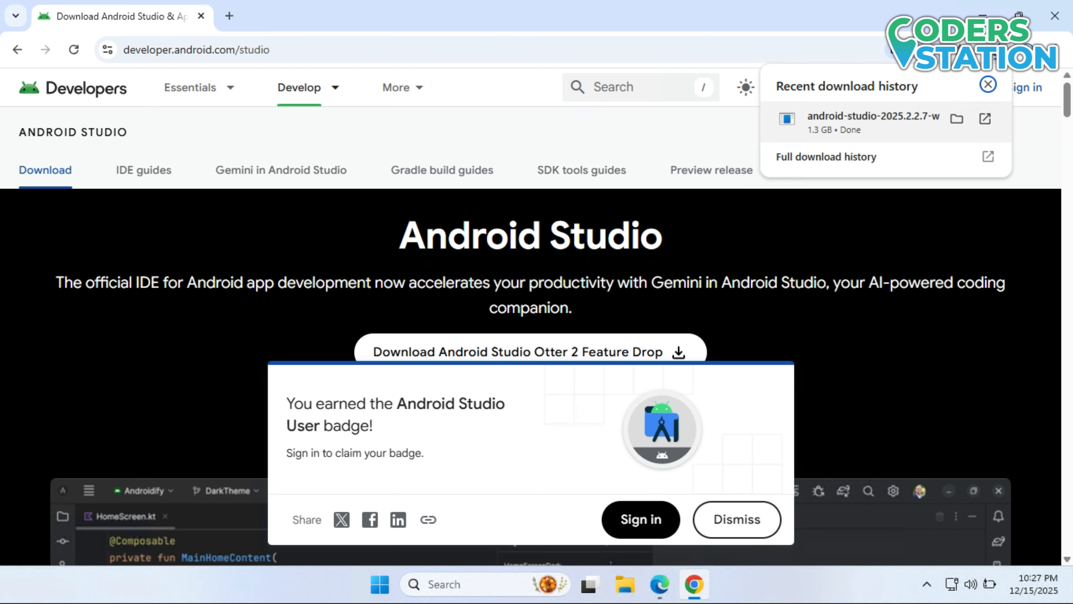
click(879, 122)
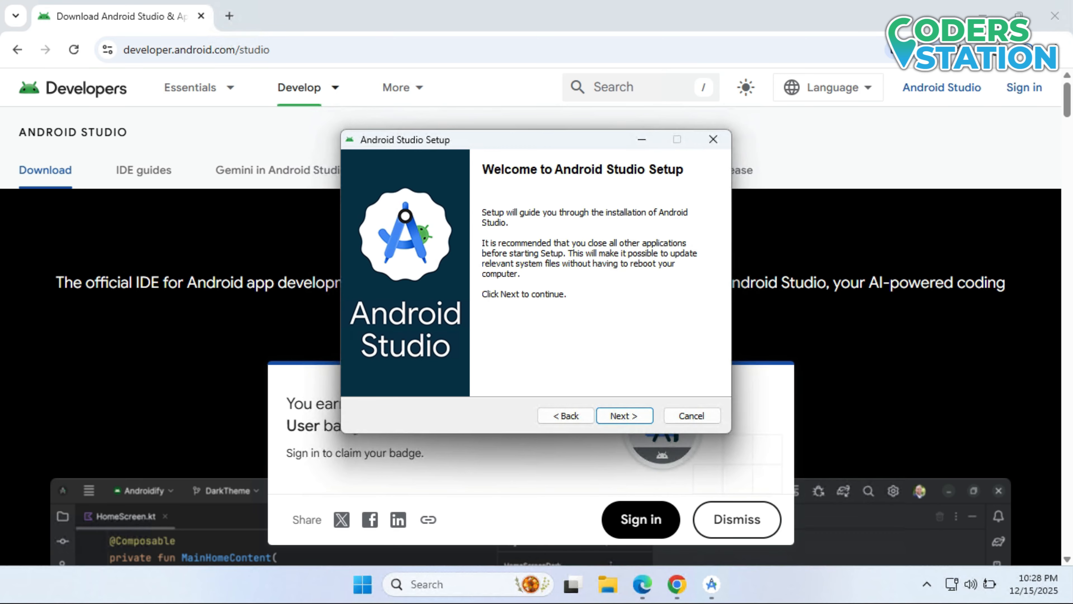
click(983, 15)
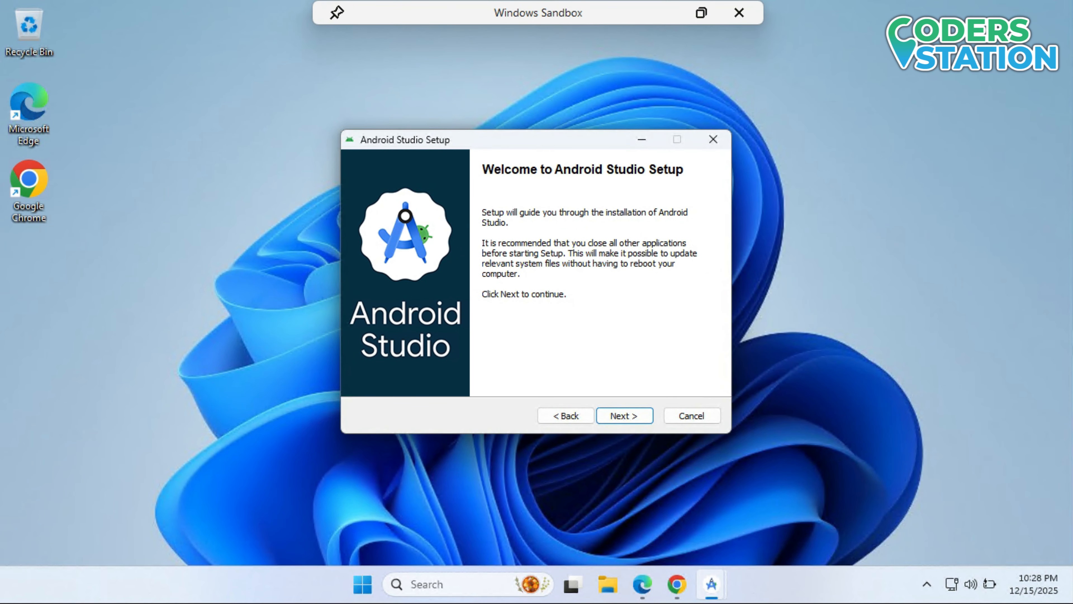
click(983, 17)
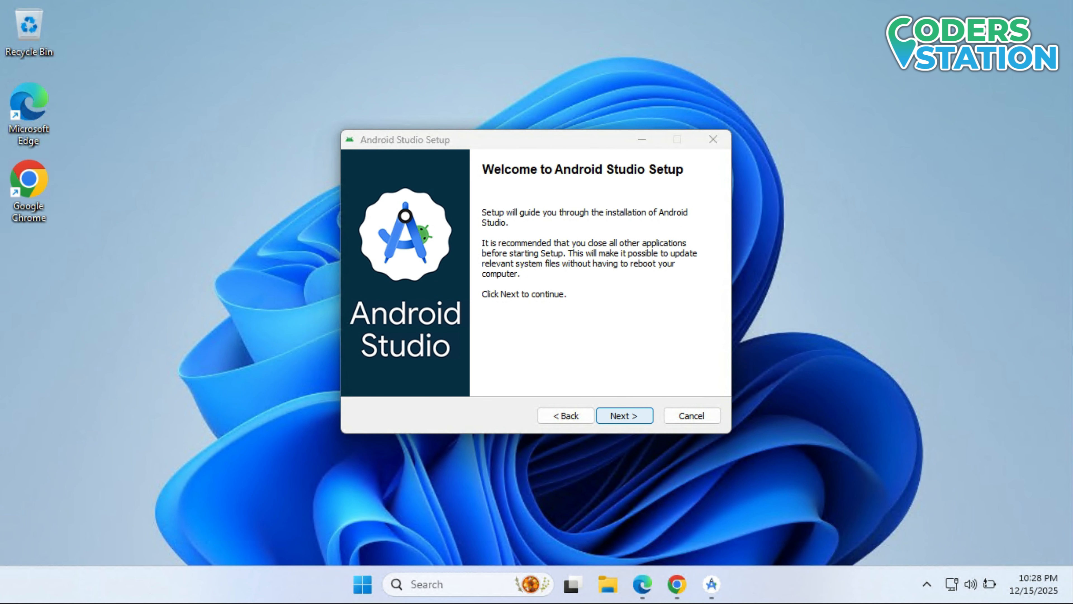
Install Android Studio with Android Virtual Device in C:\Program Files\Android\Android Studio, showing the installation details, and finish setup with Start Android Studio enabled.
click(624, 416)
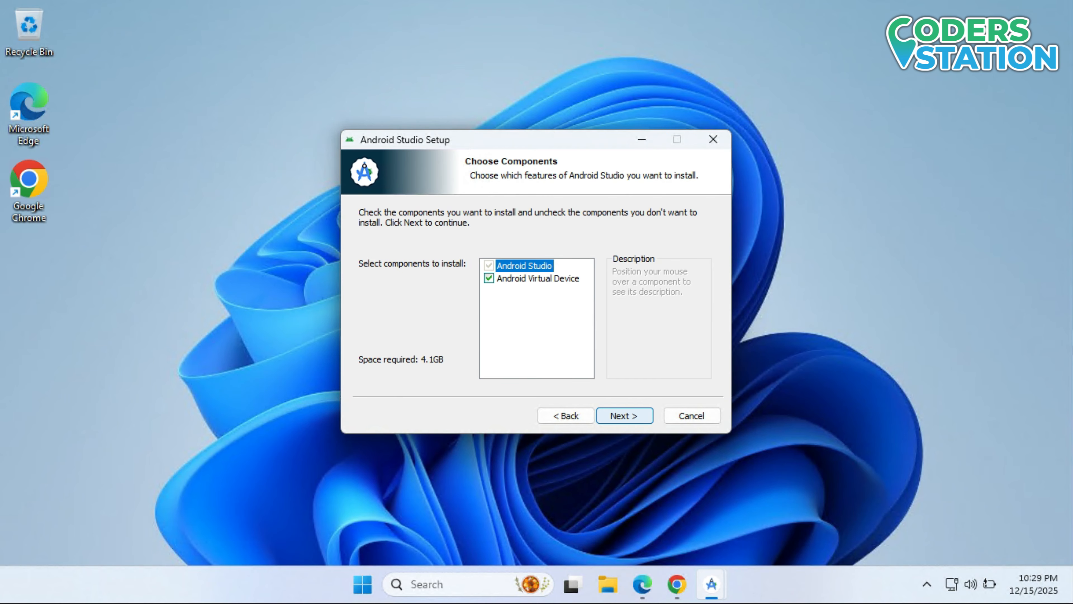
click(625, 416)
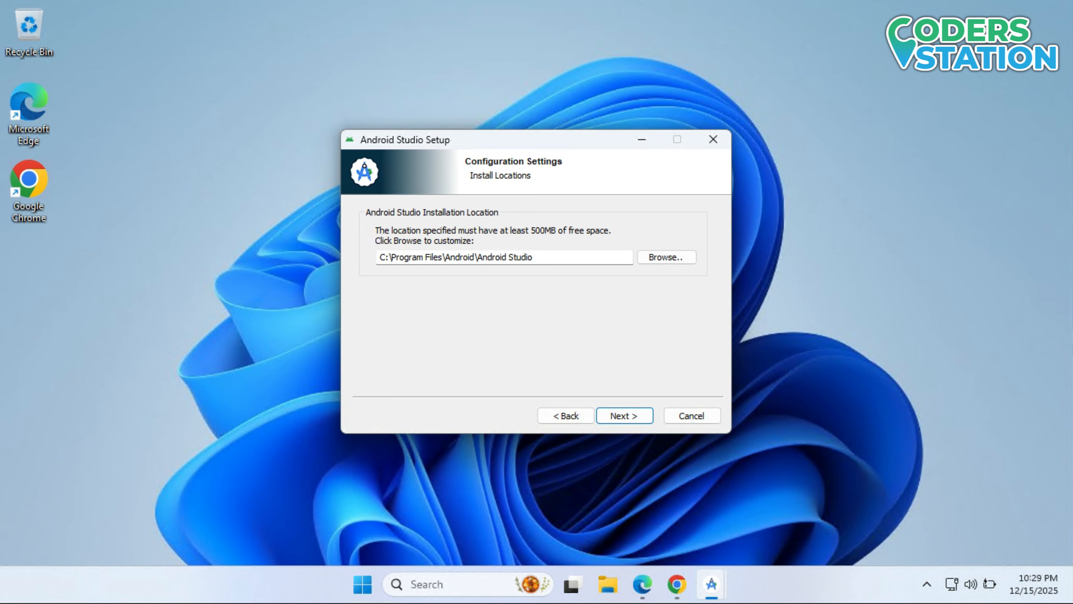
key(Return)
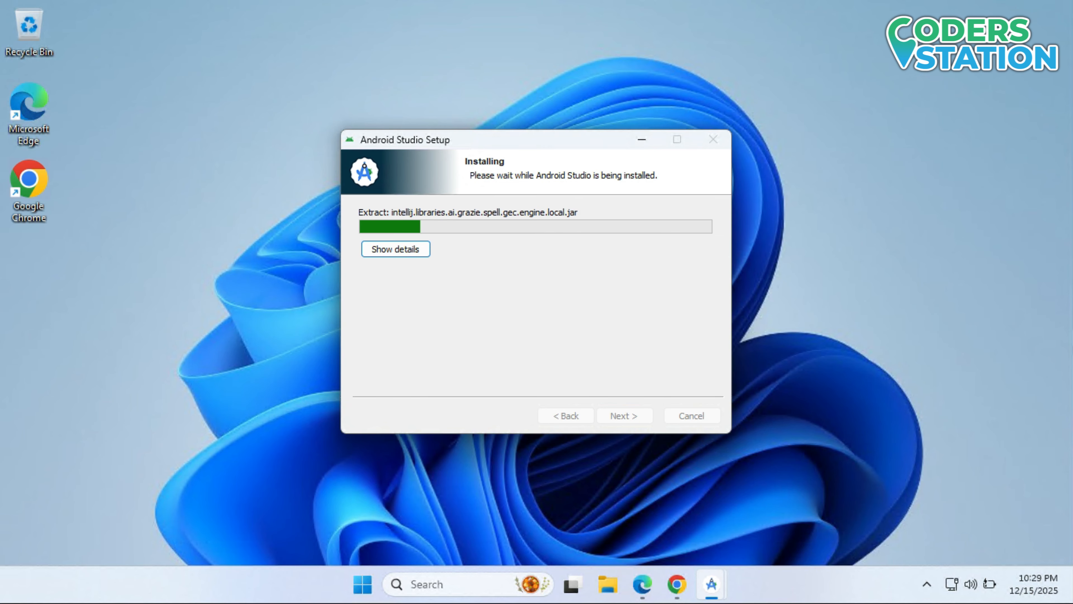
key(space)
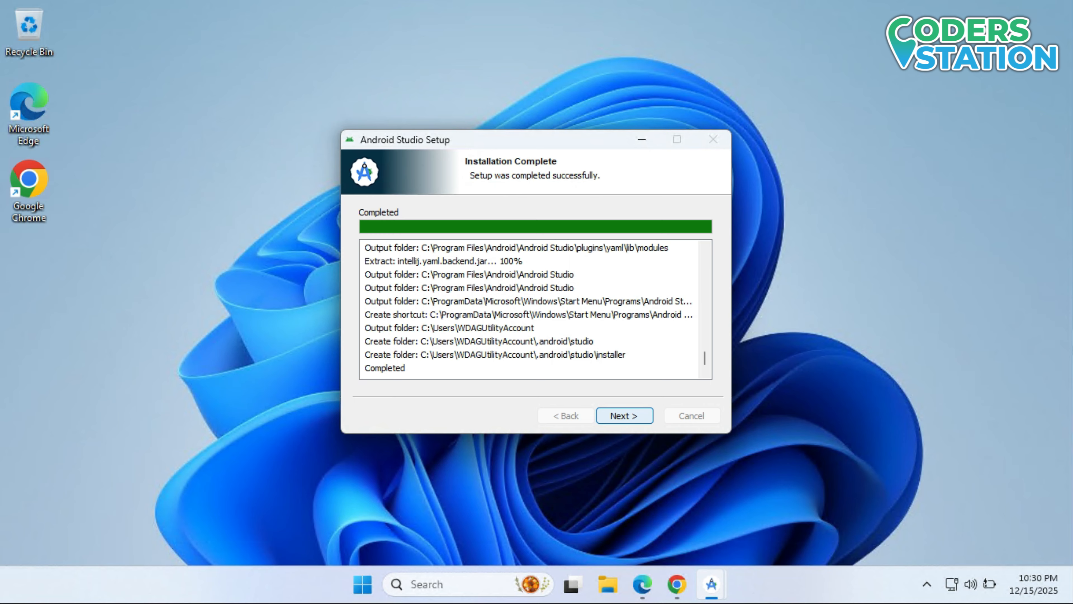
click(625, 415)
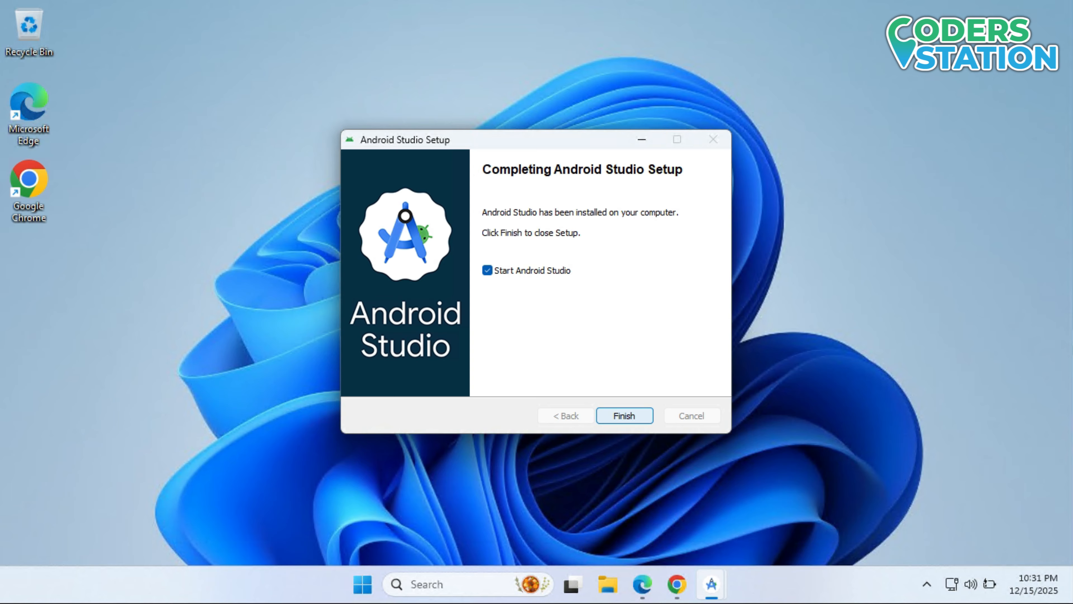
click(624, 416)
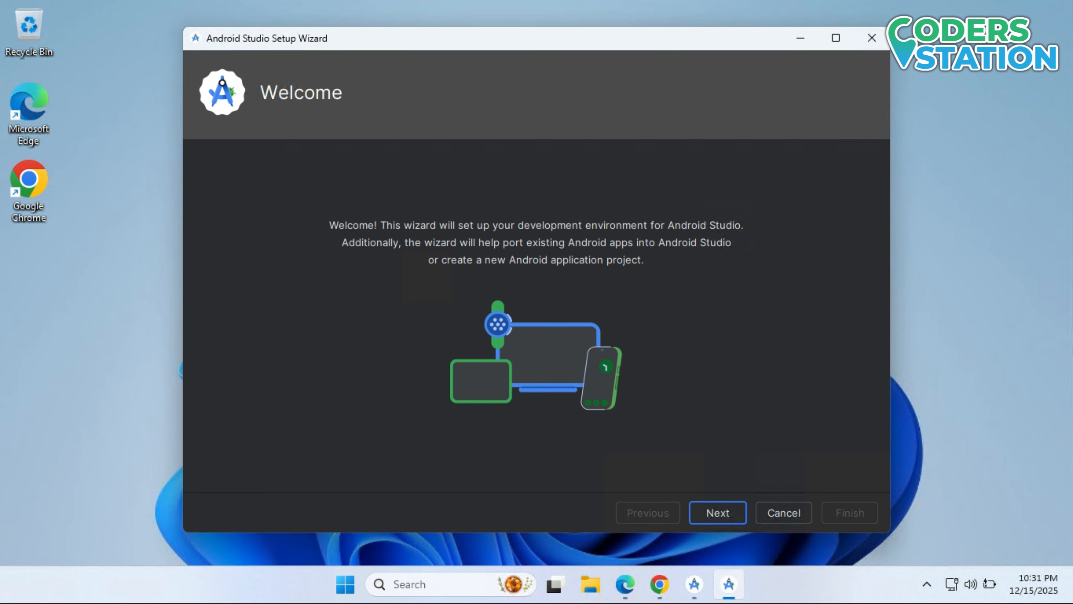
Choose the Standard install type in the setup wizard and review the SDK components to download.
key(Return)
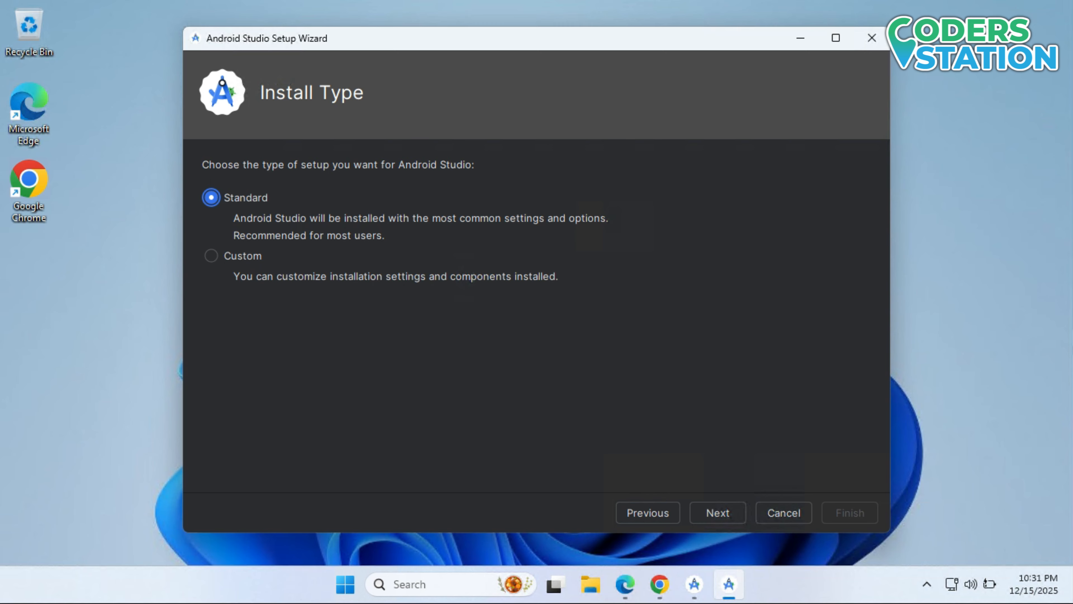
key(Return)
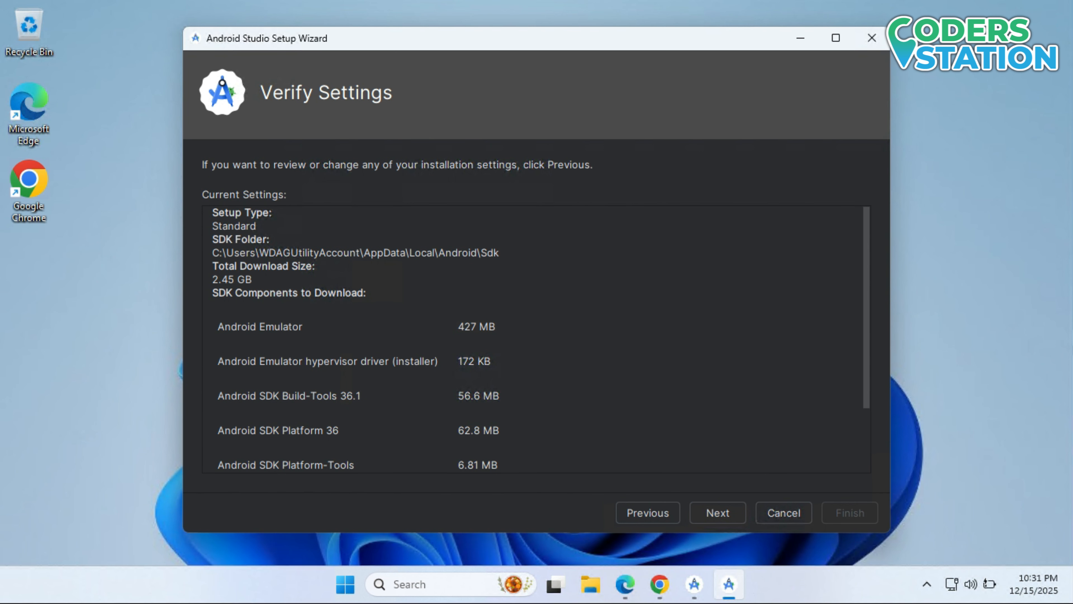
scroll(536, 338, down, 3)
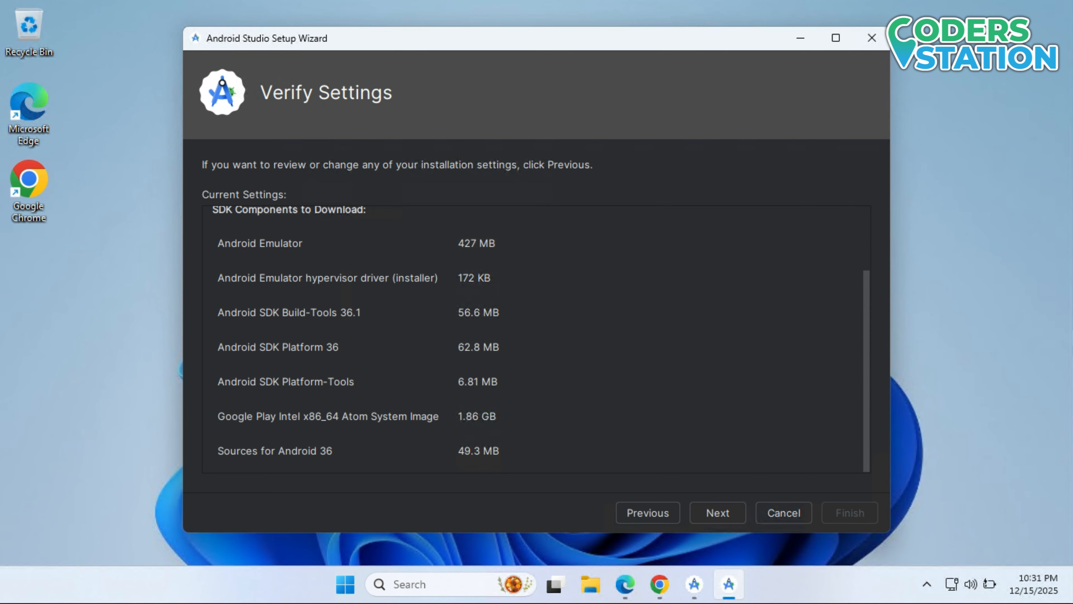
key(Return)
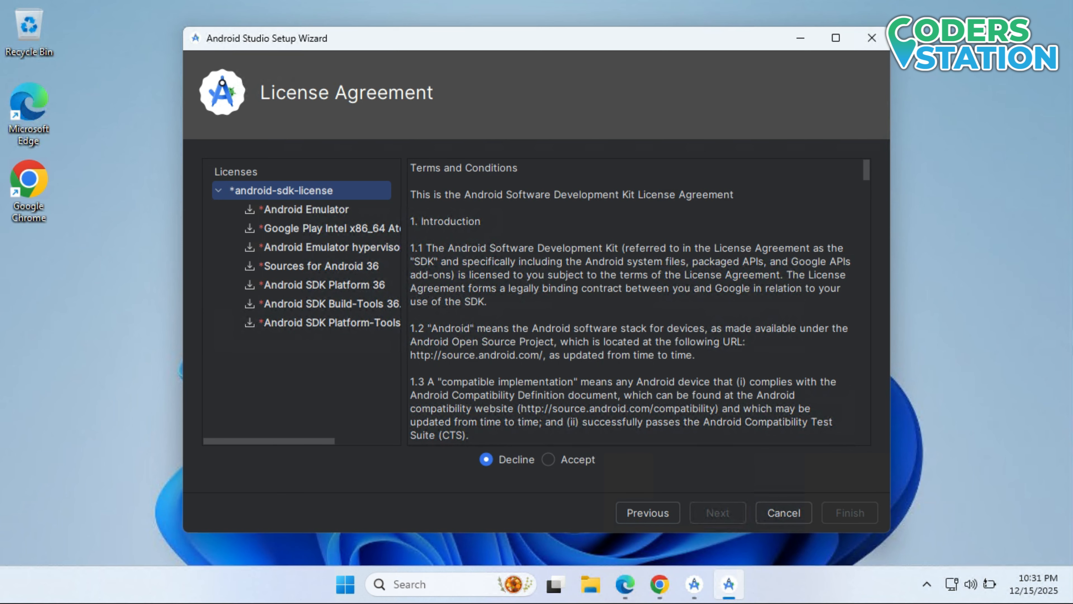
Accept the android-sdk-license, download the SDK components, and finish the setup wizard.
click(548, 459)
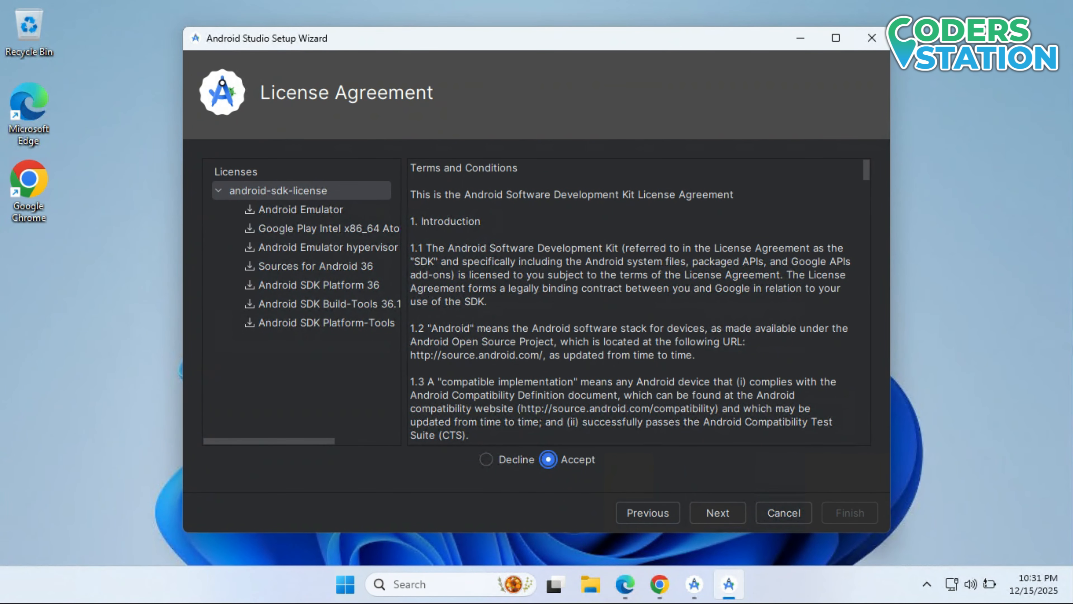
key(Return)
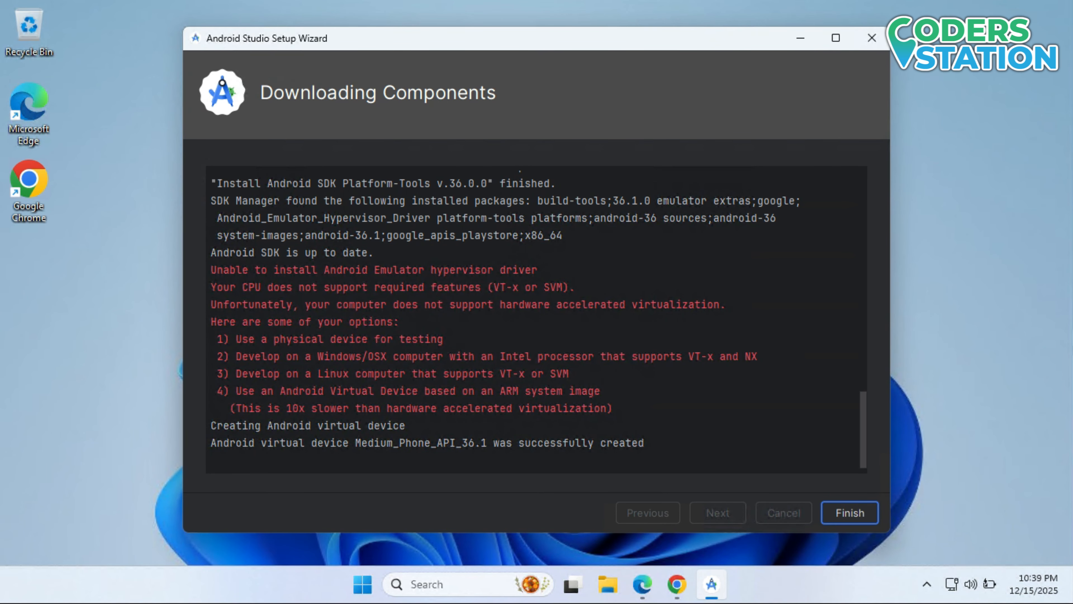
key(Return)
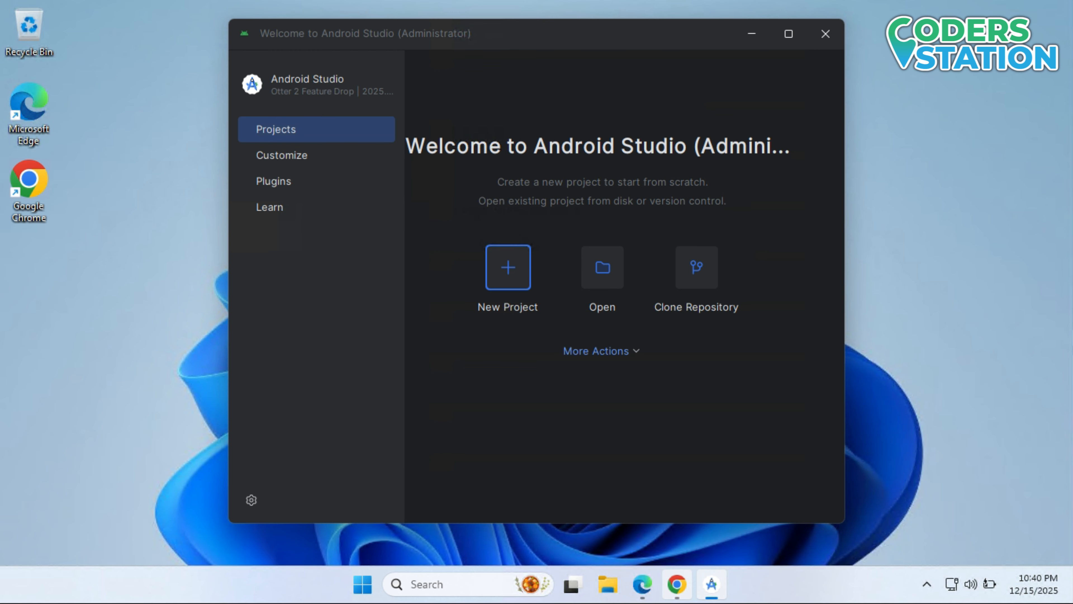
Switch to the Chrome window with the Android Studio download page.
mouse_move(676, 584)
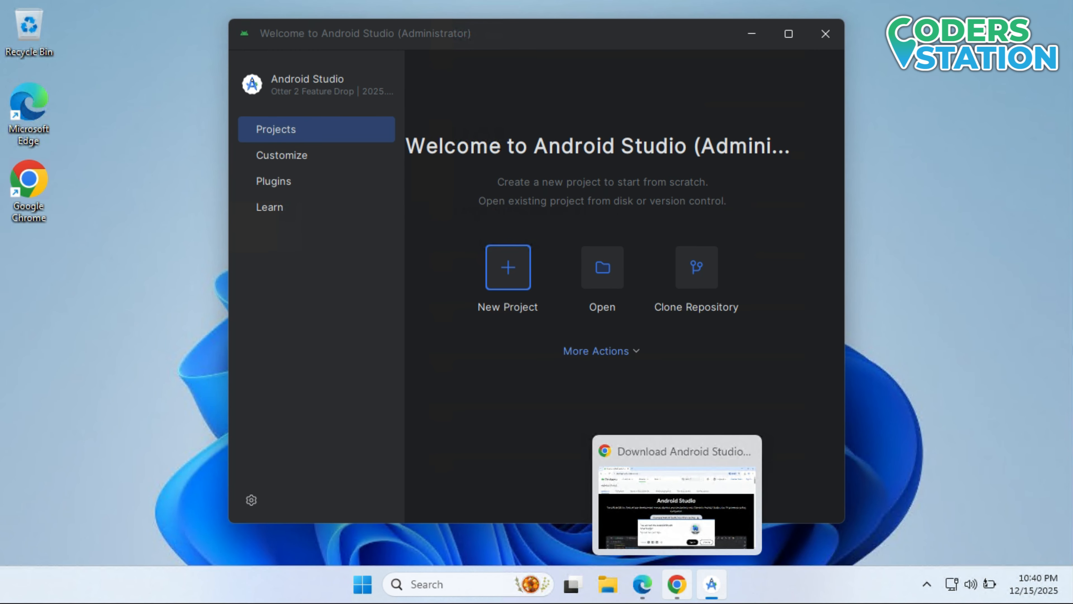